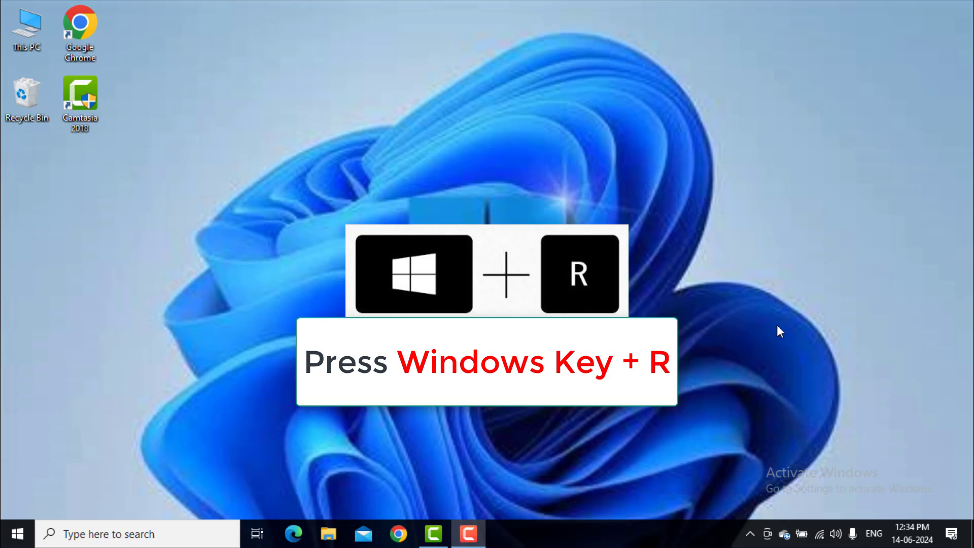
- Open the roaming application data folder by running %appdata% from the Run dialog
key(super+r)
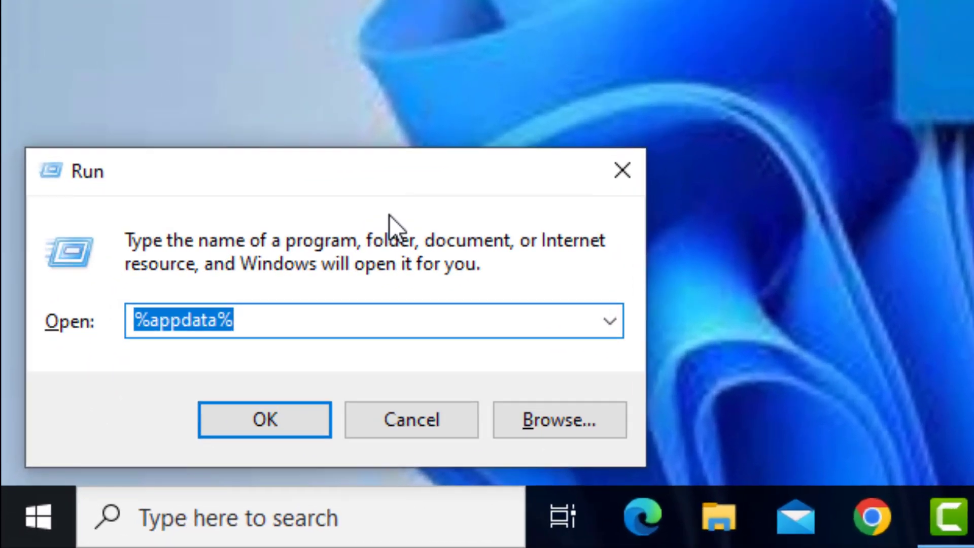
key(BackSpace)
text(%)
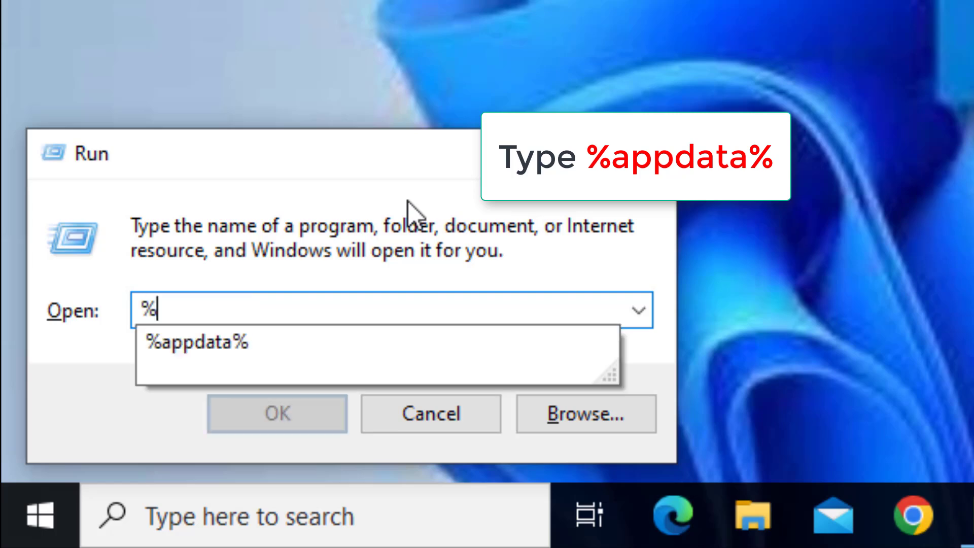
text(app)
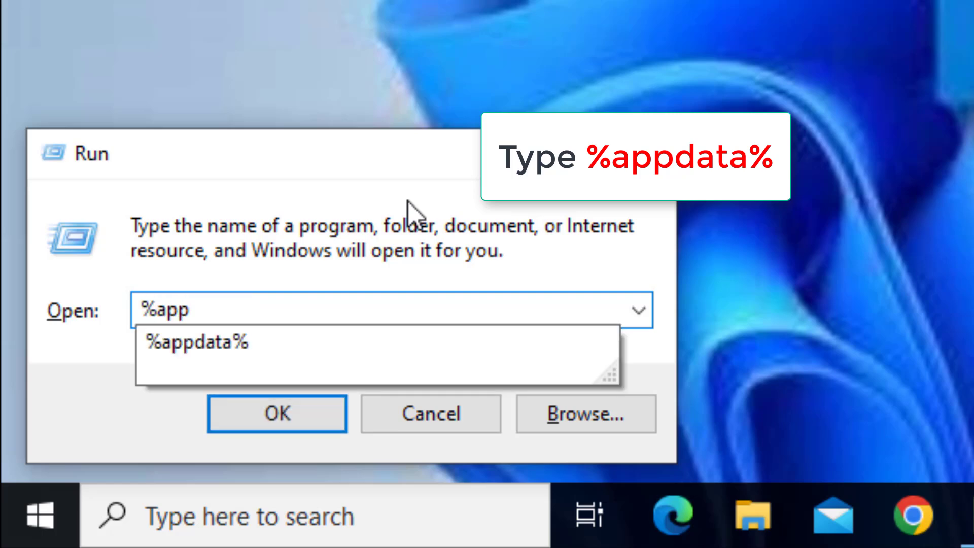
text(data)
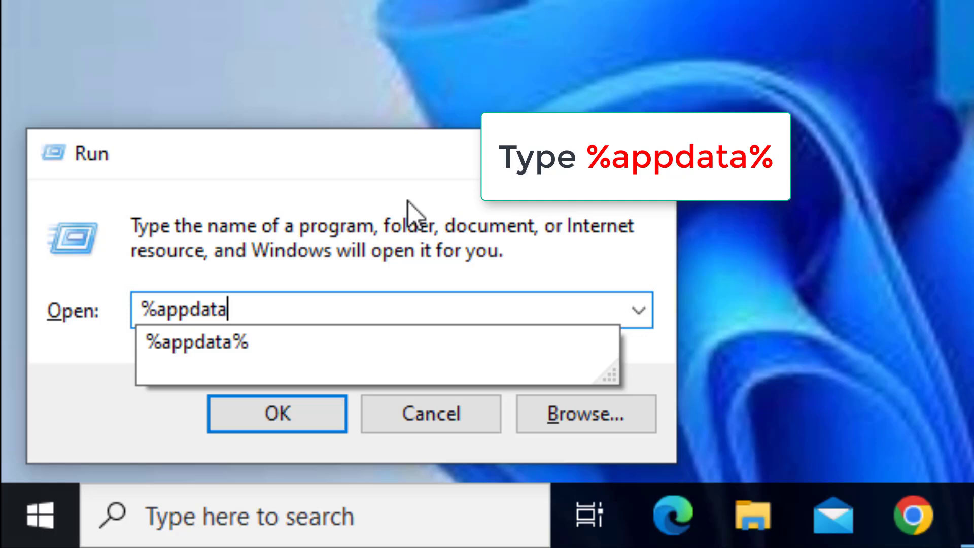
text(%)
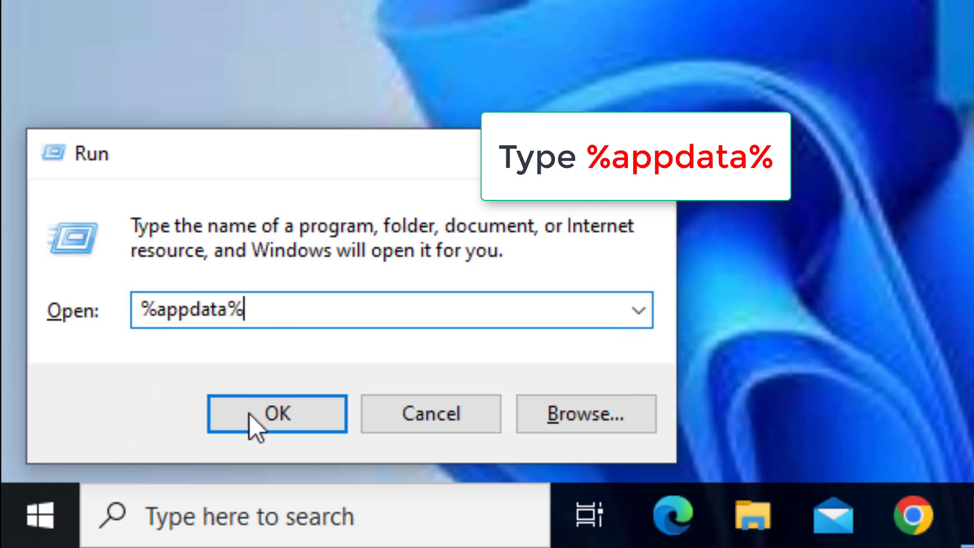
click(288, 424)
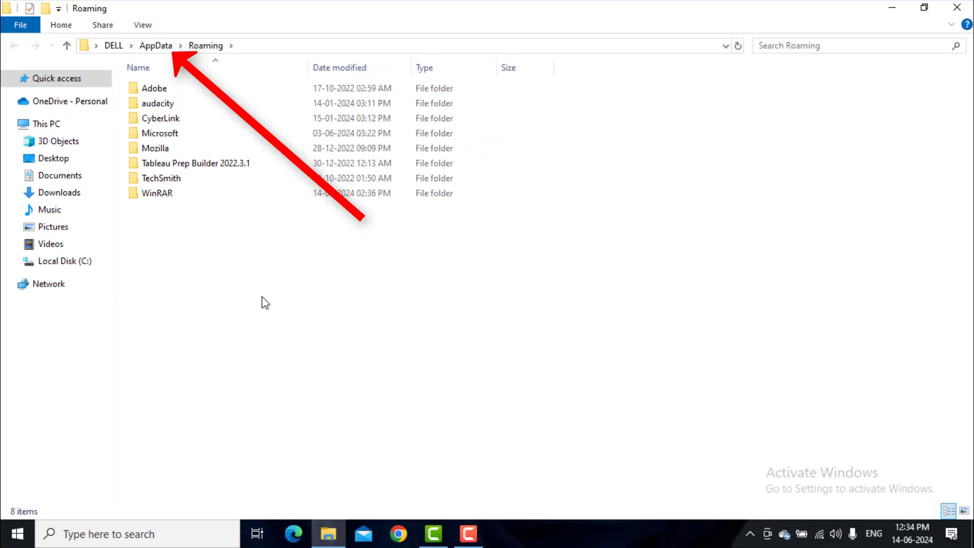
- Go to the Temp folder inside AppData > Local and select all its files and folders for deletion
click(157, 46)
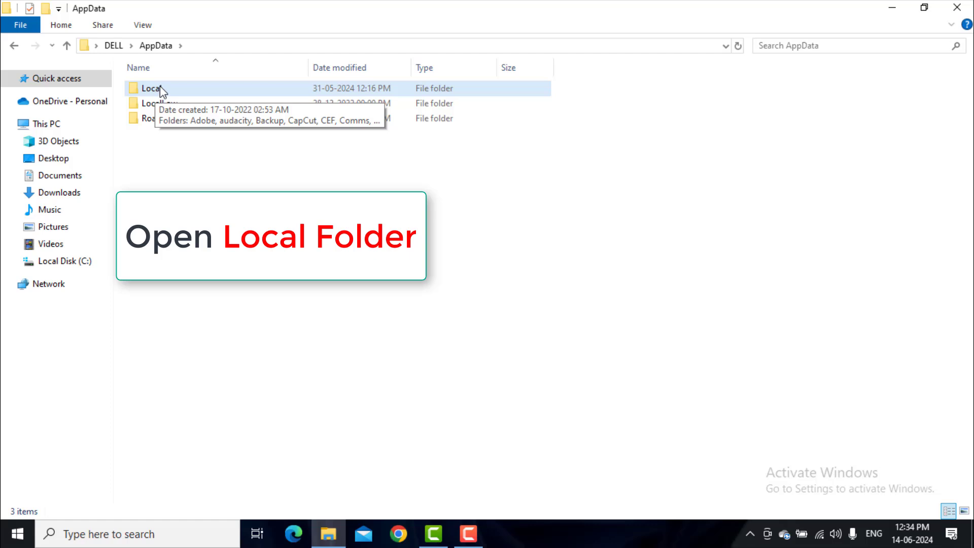
click(157, 93)
double_click(156, 92)
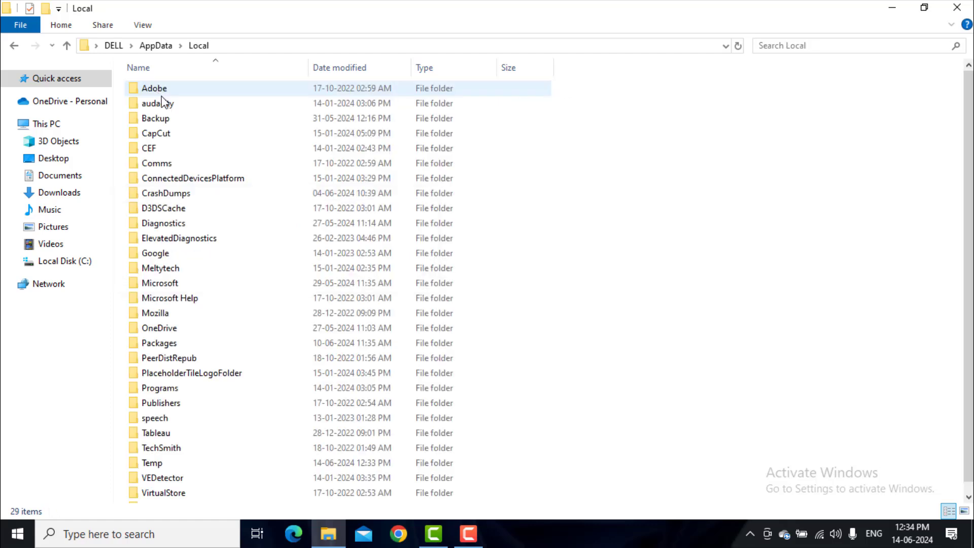
scroll(167, 279, down, 1)
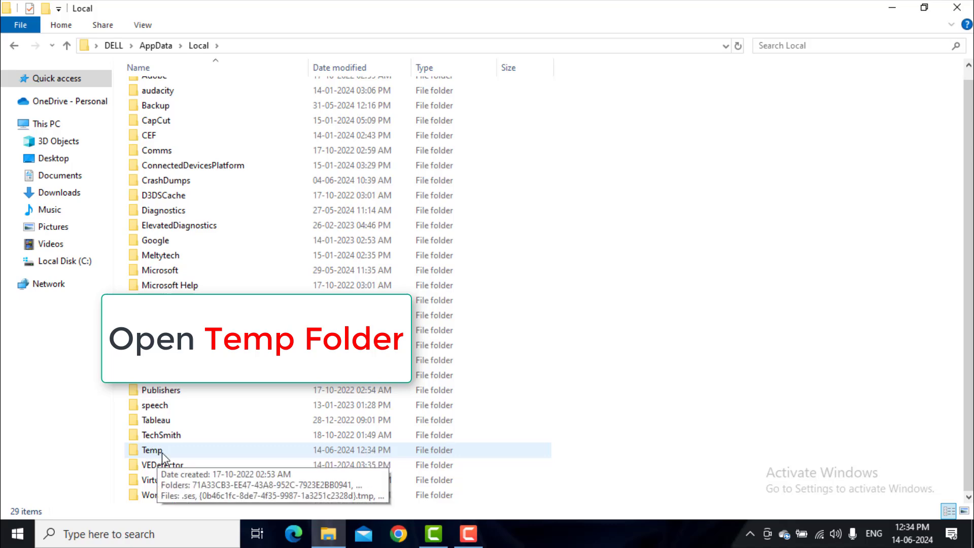
double_click(159, 453)
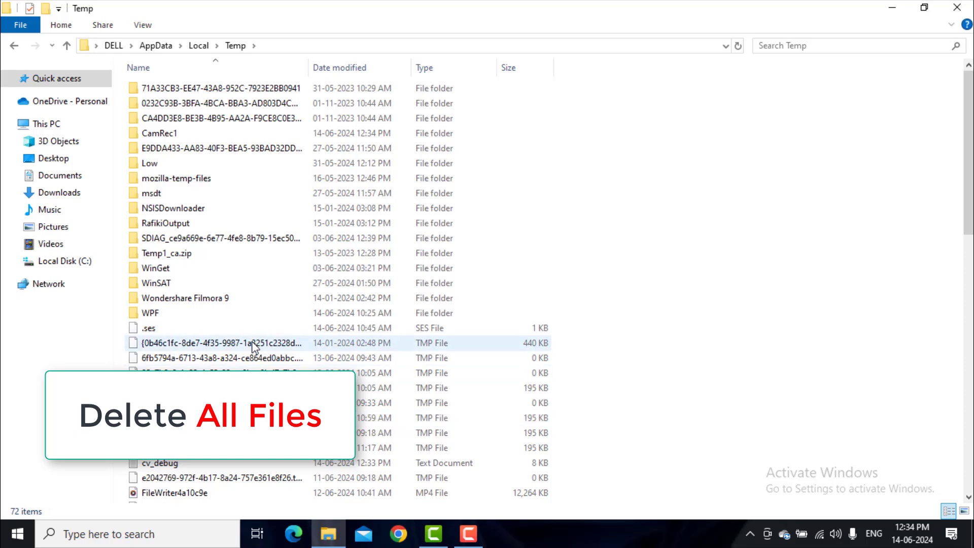
key(ctrl+a)
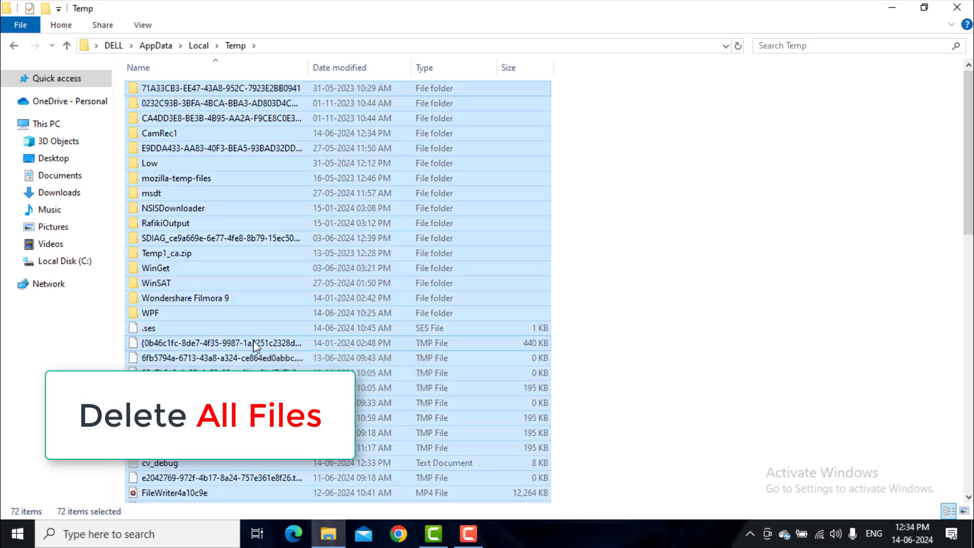
right_click(253, 329)
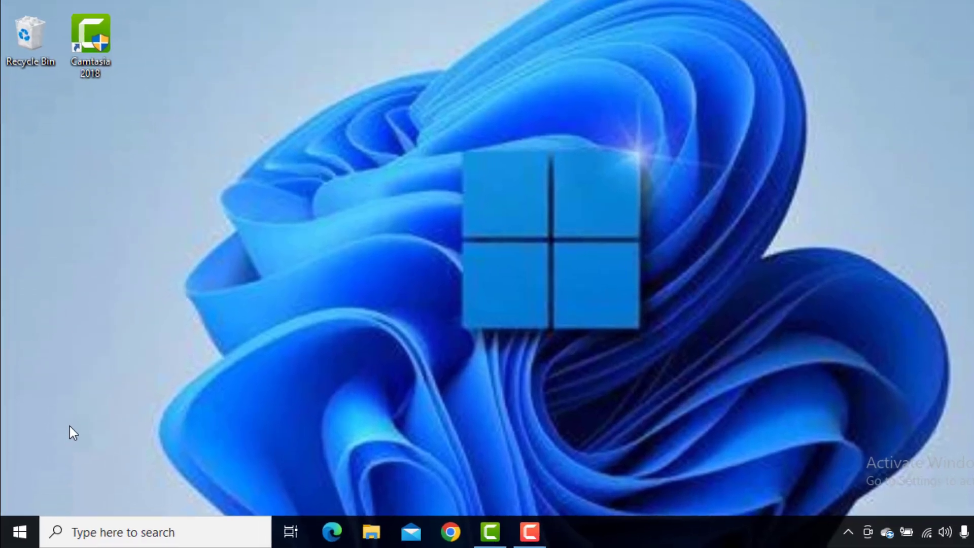
- Run temp from the Run dialog to open the Windows Temp folder, and select all its contents for deletion
key(super+r)
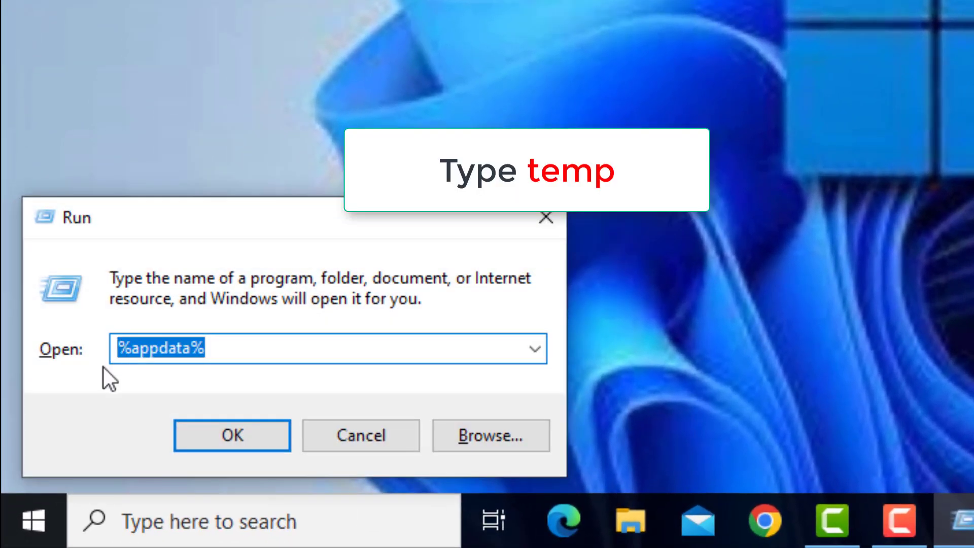
key(BackSpace)
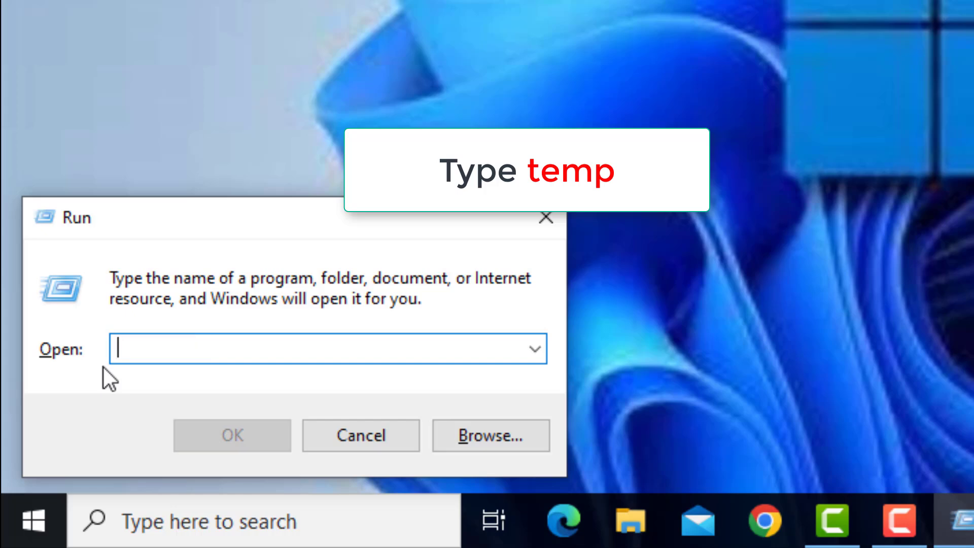
text(tem)
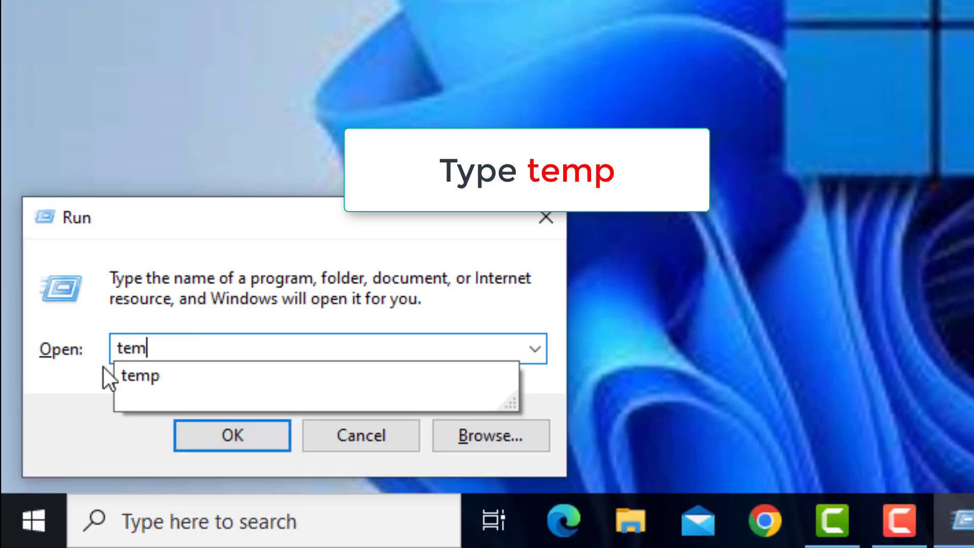
text(p)
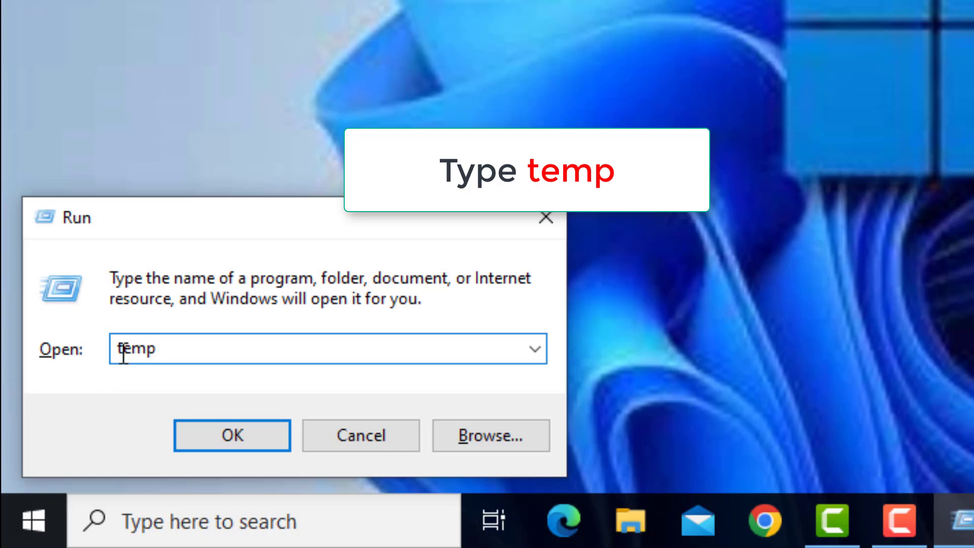
click(257, 435)
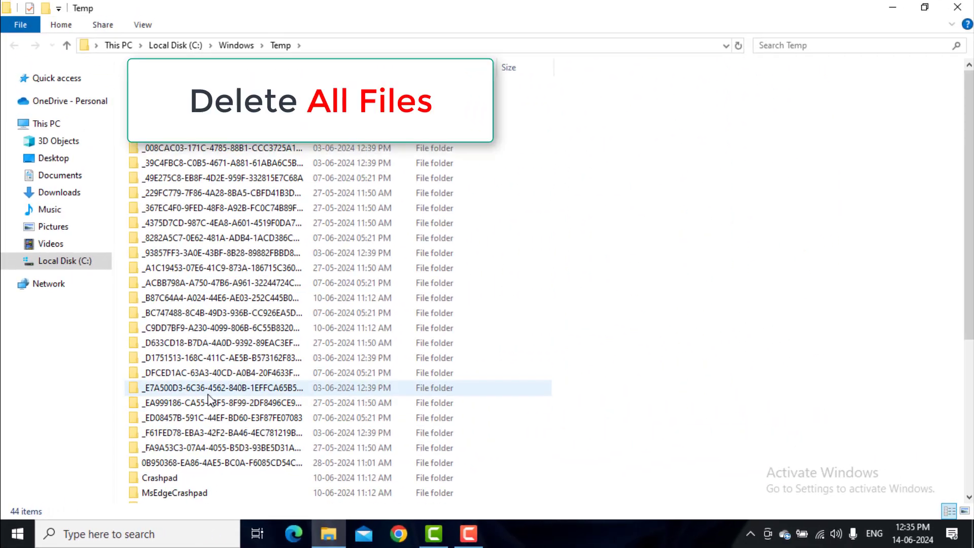
key(ctrl+a)
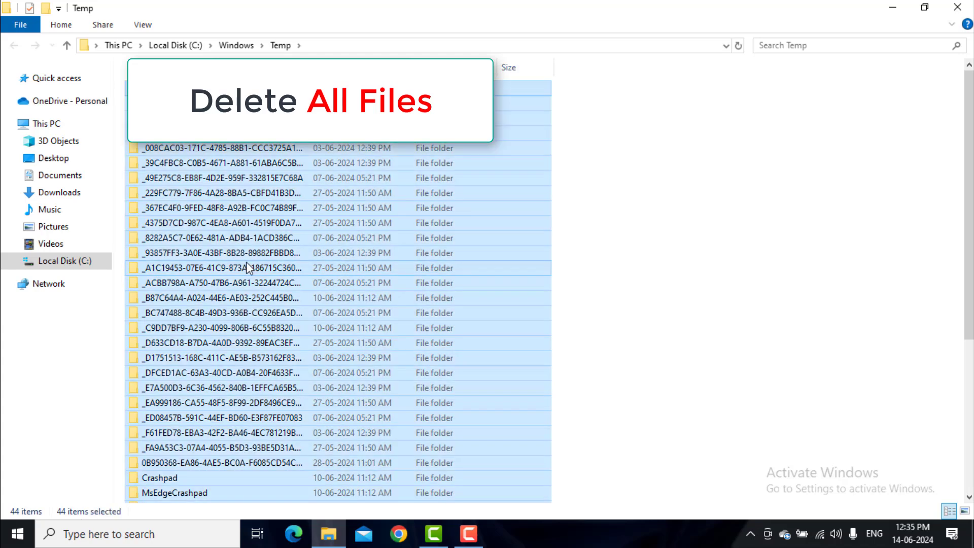
right_click(291, 209)
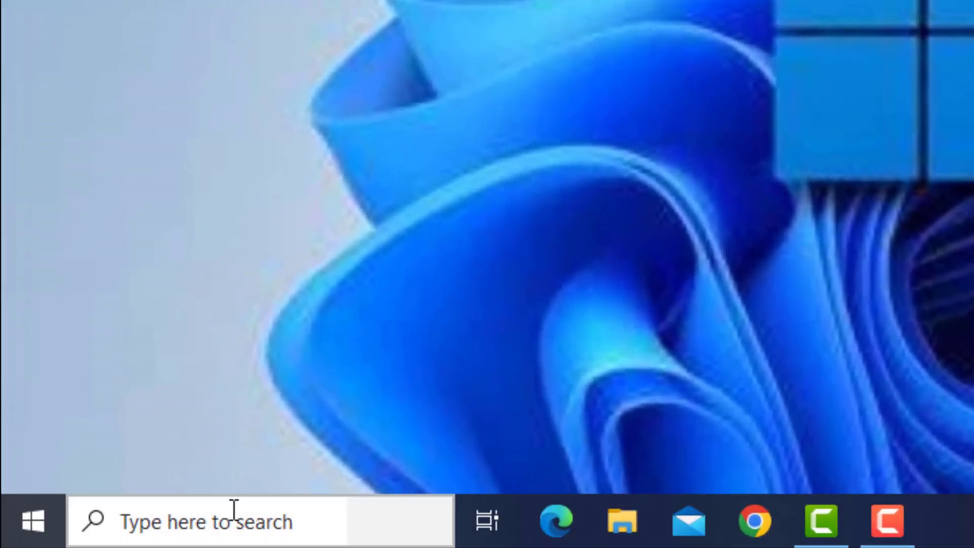
- Search Windows for "Check for updates" and open that system settings page
click(233, 509)
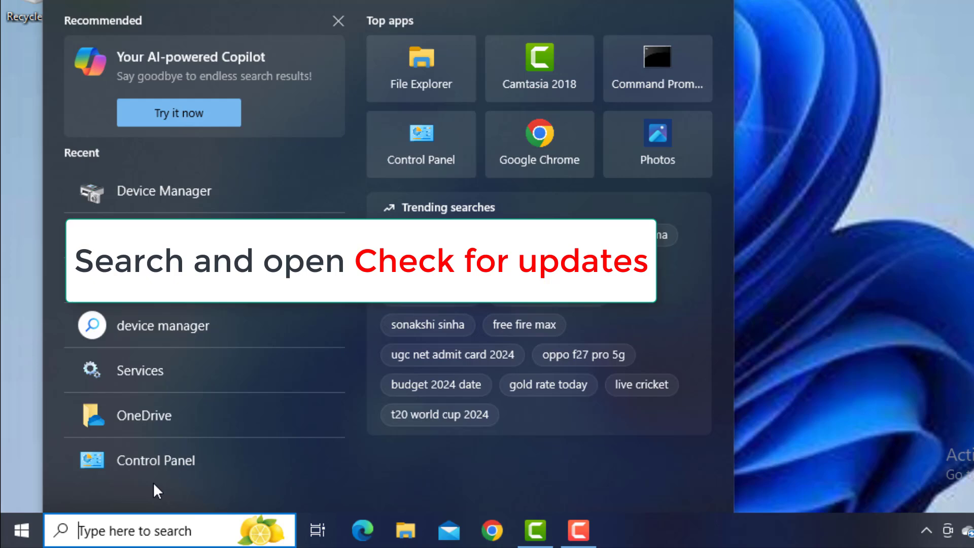
text(Che)
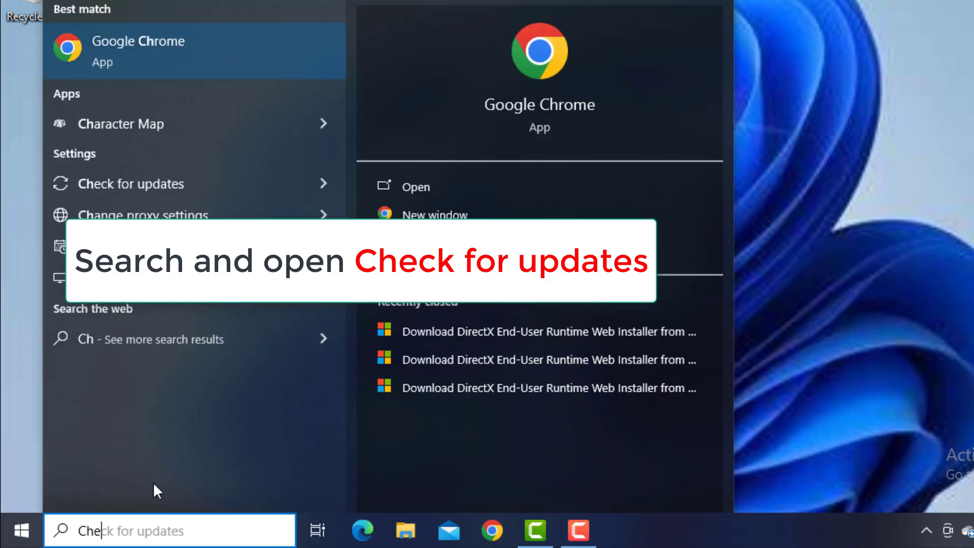
text(ck f)
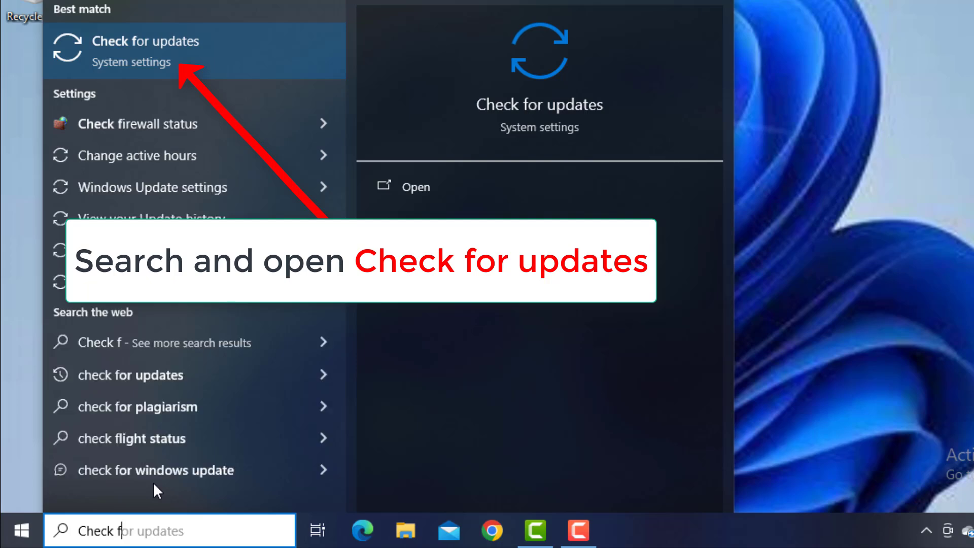
text(or uo)
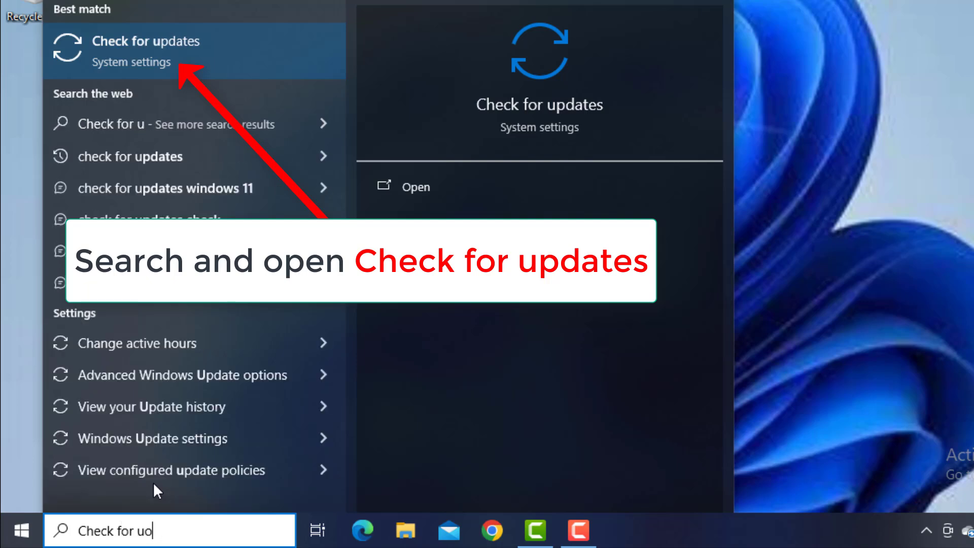
key(BackSpace)
text(p)
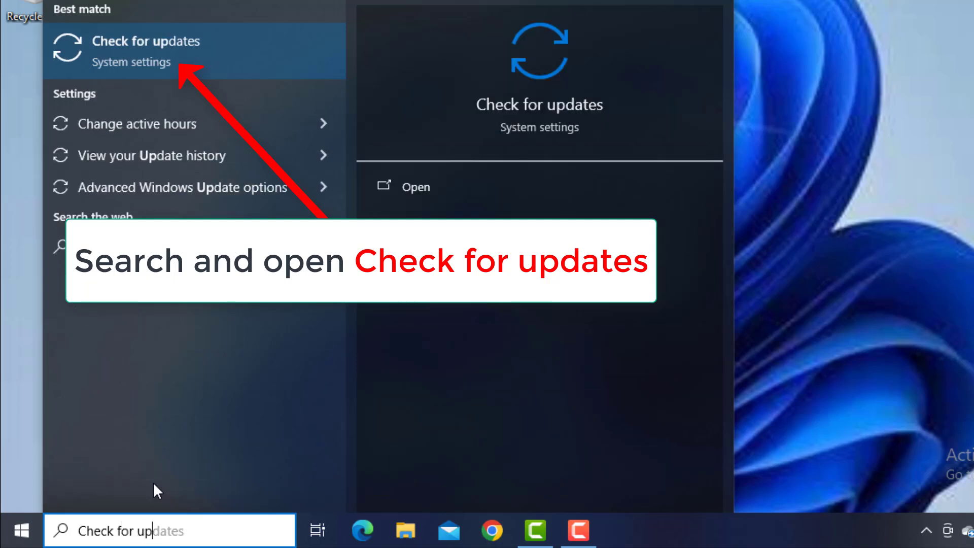
text(dates)
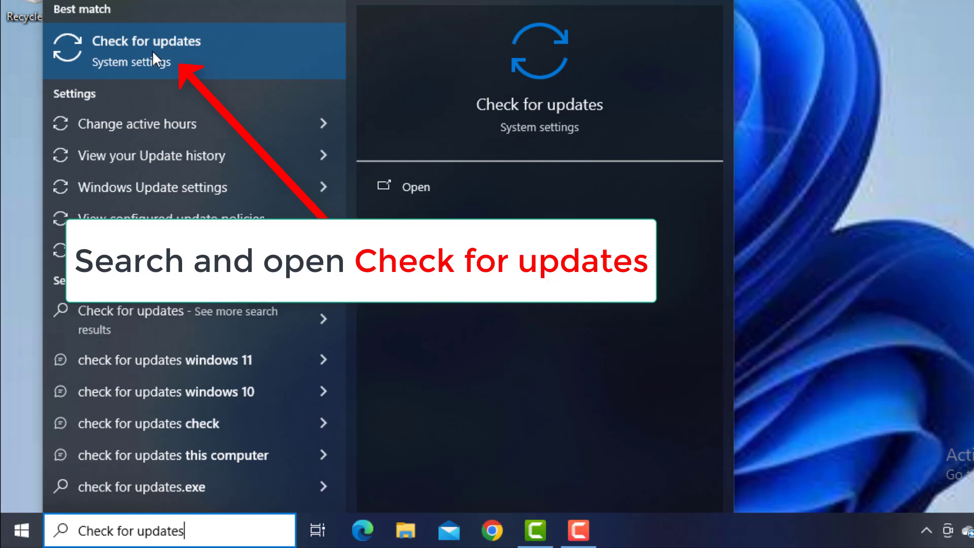
click(189, 42)
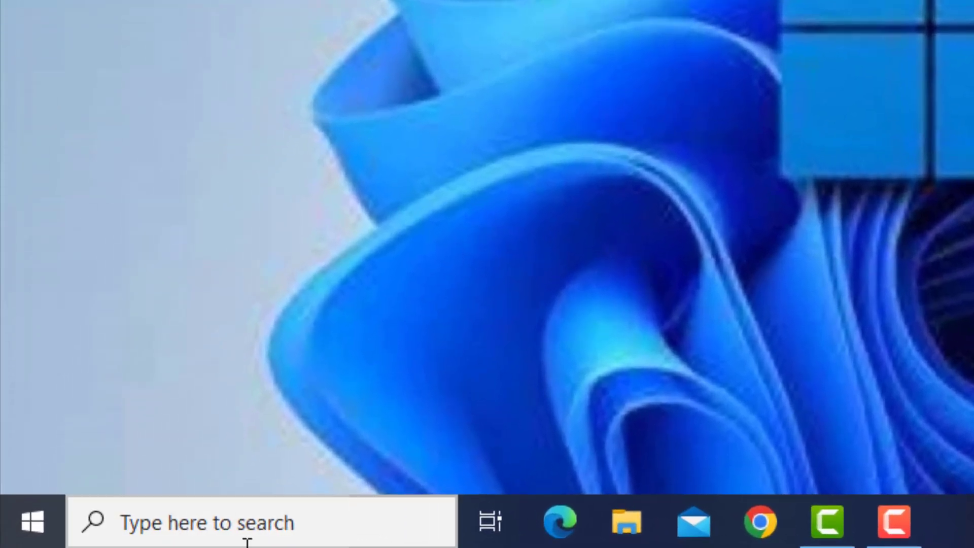
- Search Windows for "Game Mode", turn Game Mode on in its settings, and close the Settings window
click(244, 541)
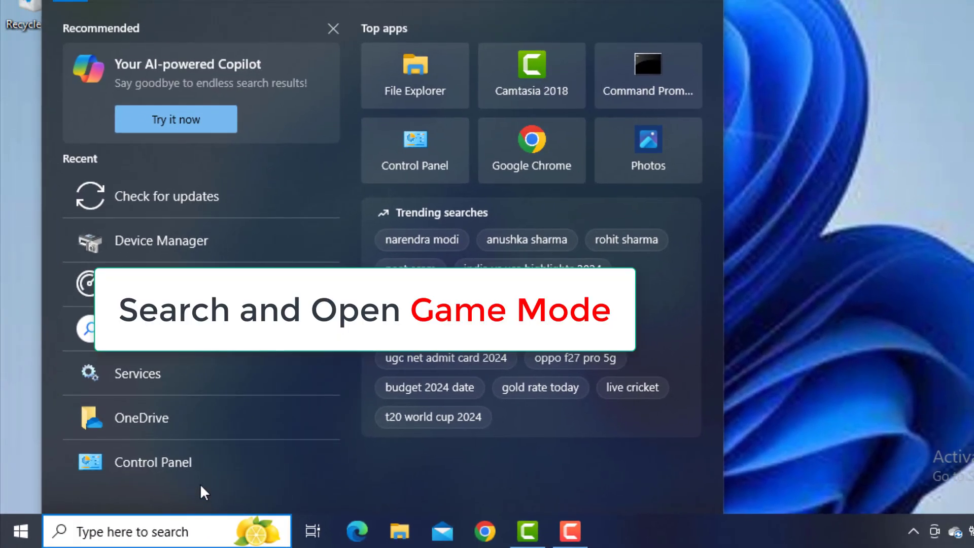
text(Game )
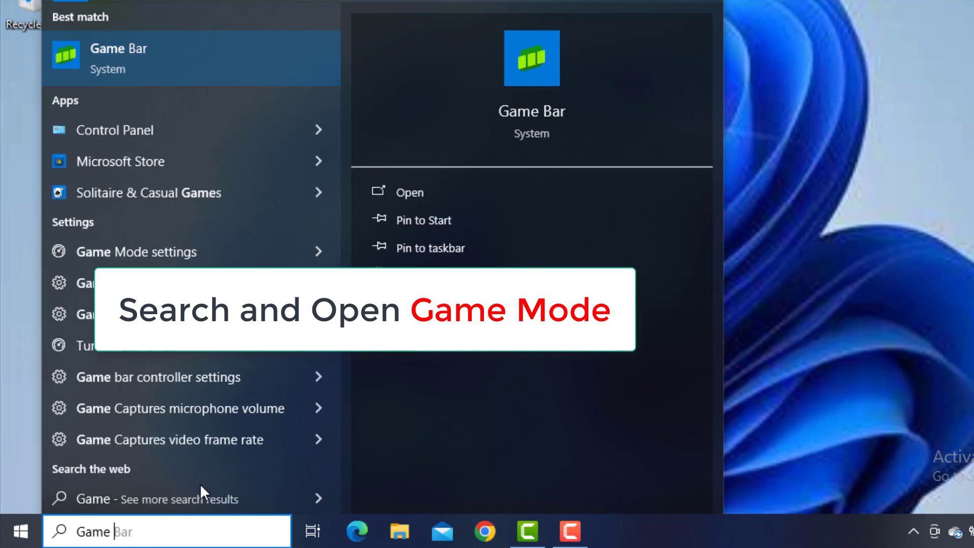
text(Mod)
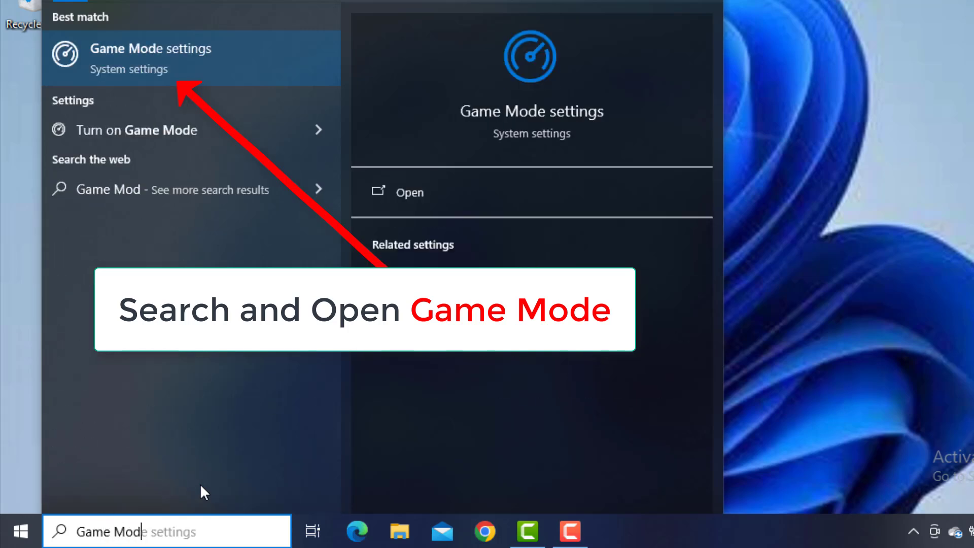
text(e)
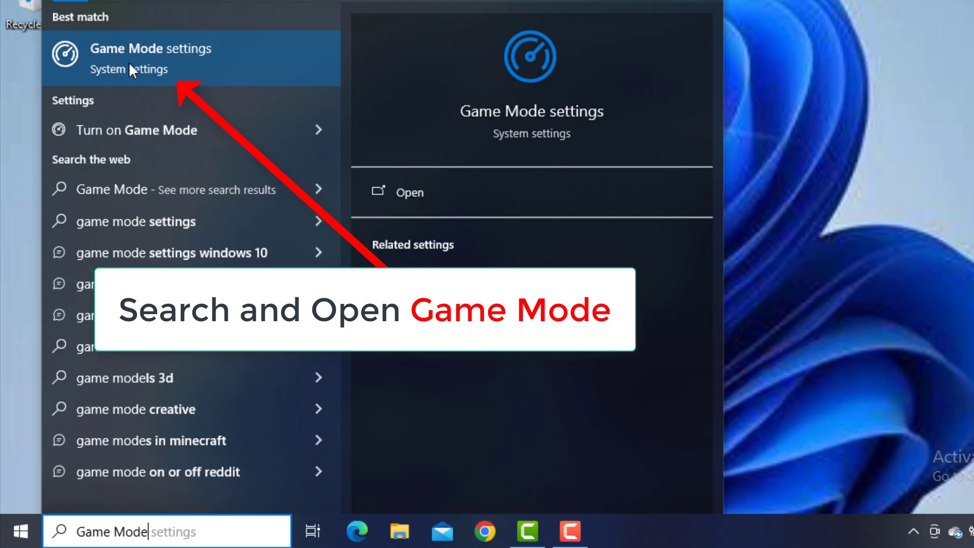
click(181, 50)
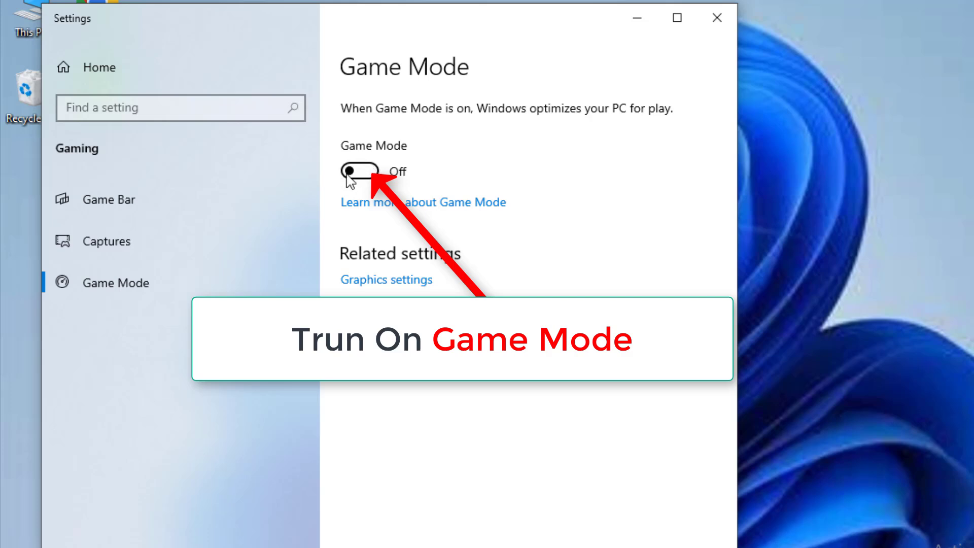
click(366, 171)
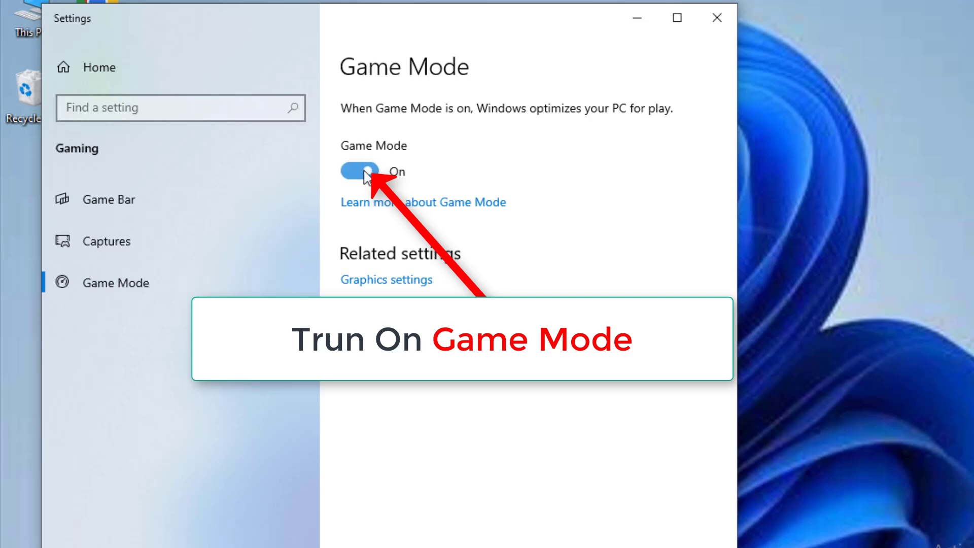
click(717, 20)
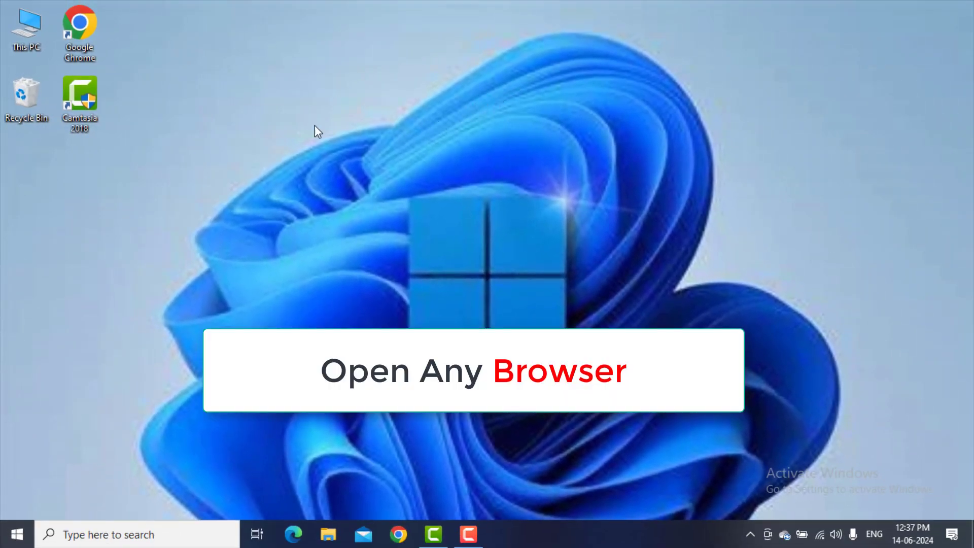
- Open Google Chrome and search Google for "DirectX Setup"
double_click(78, 53)
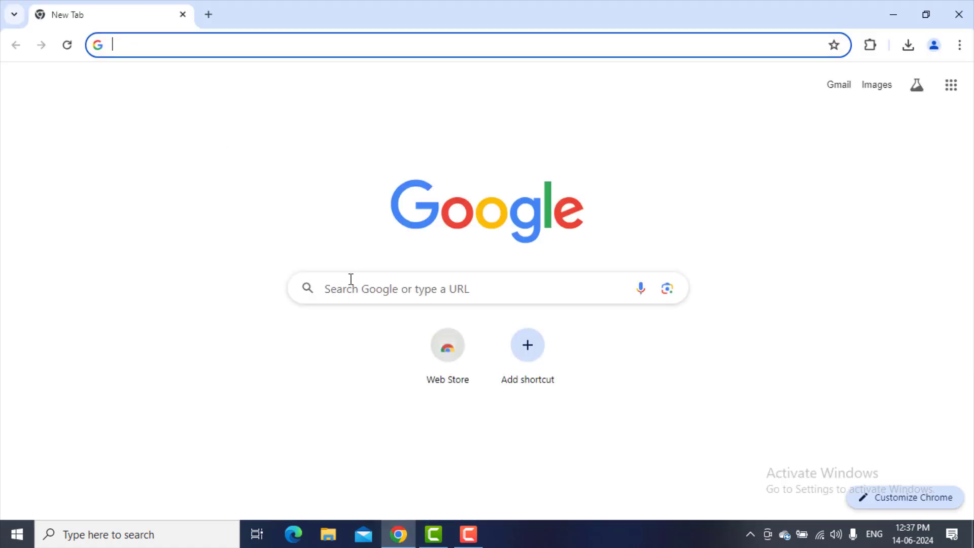
click(350, 282)
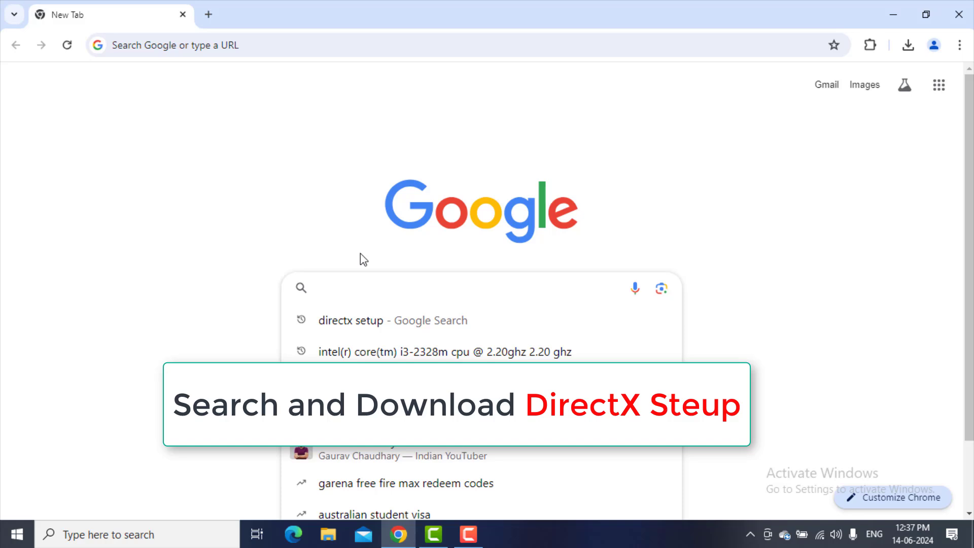
text(Direc)
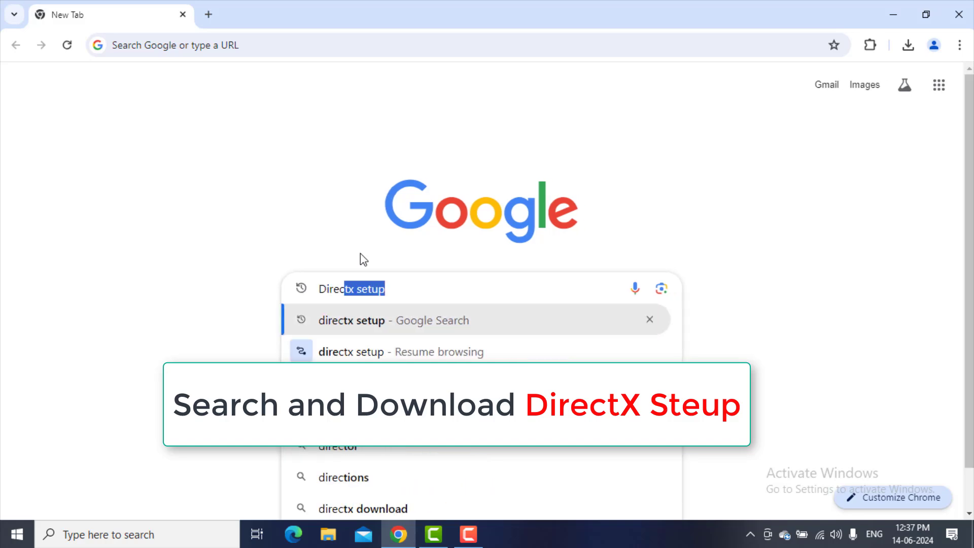
text(tX )
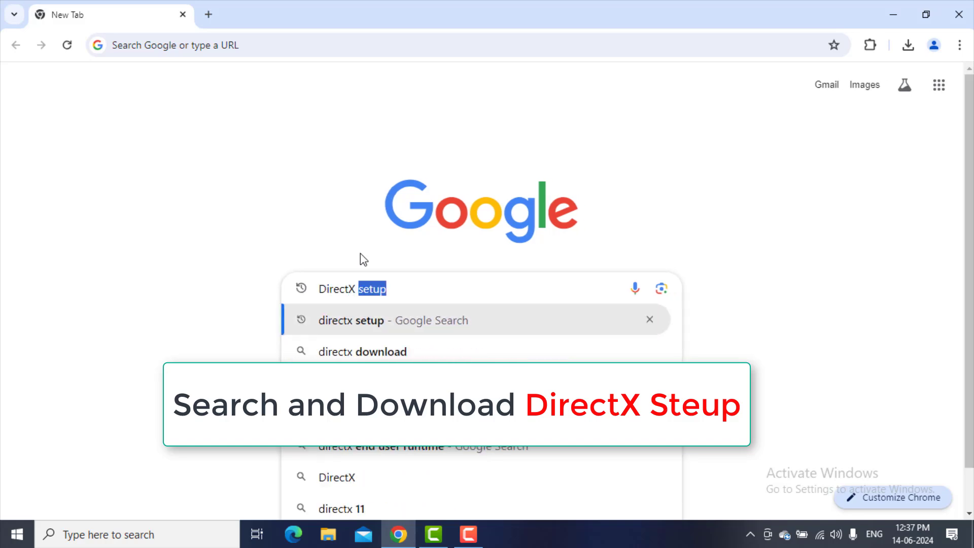
text(Setup)
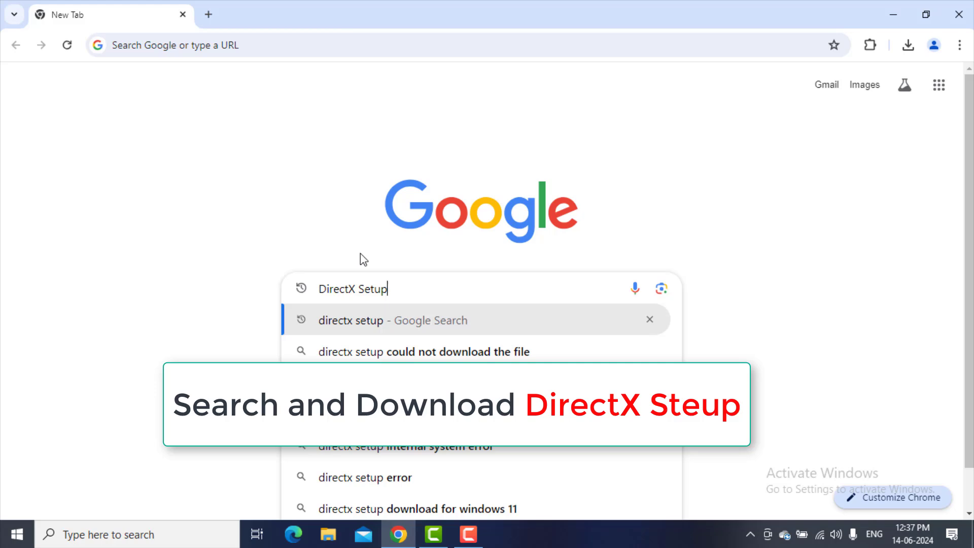
key(Return)
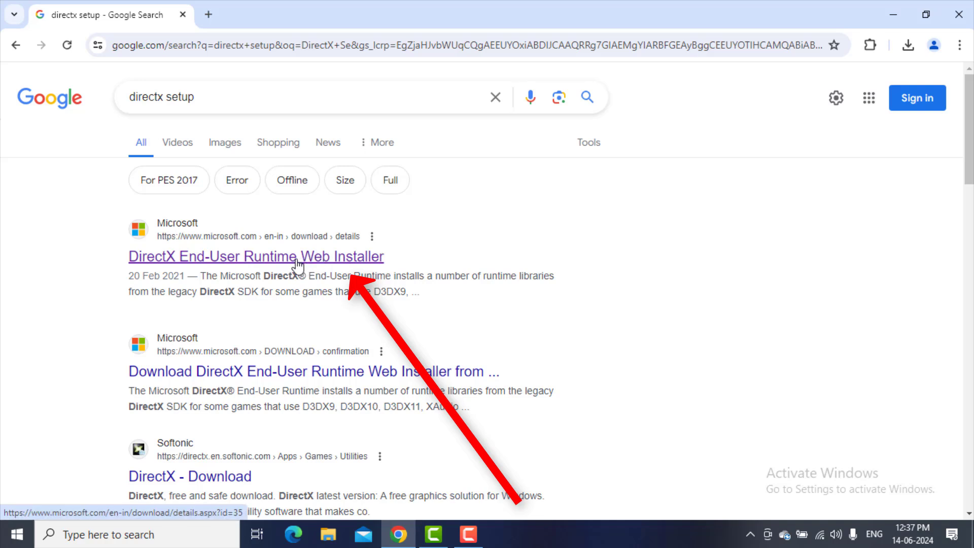
- Download the DirectX End-User Runtime Web Installer from Microsoft's page, launch the downloaded file, and close the browser
click(316, 261)
scroll(305, 264, down, 2)
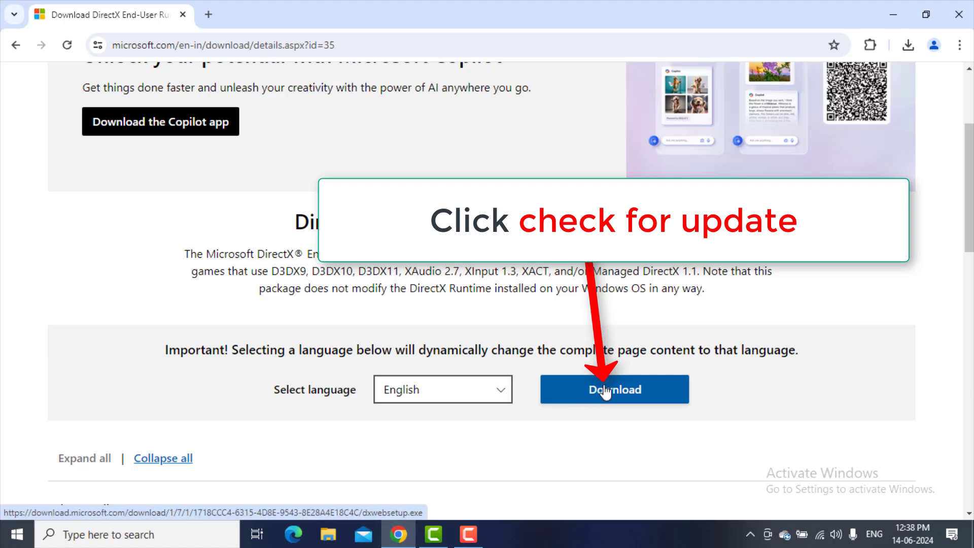
click(639, 392)
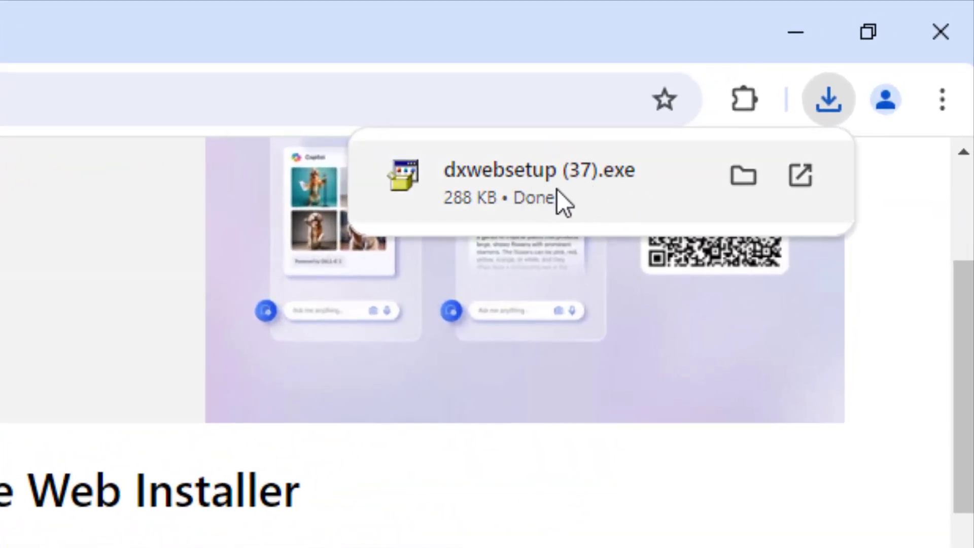
click(597, 176)
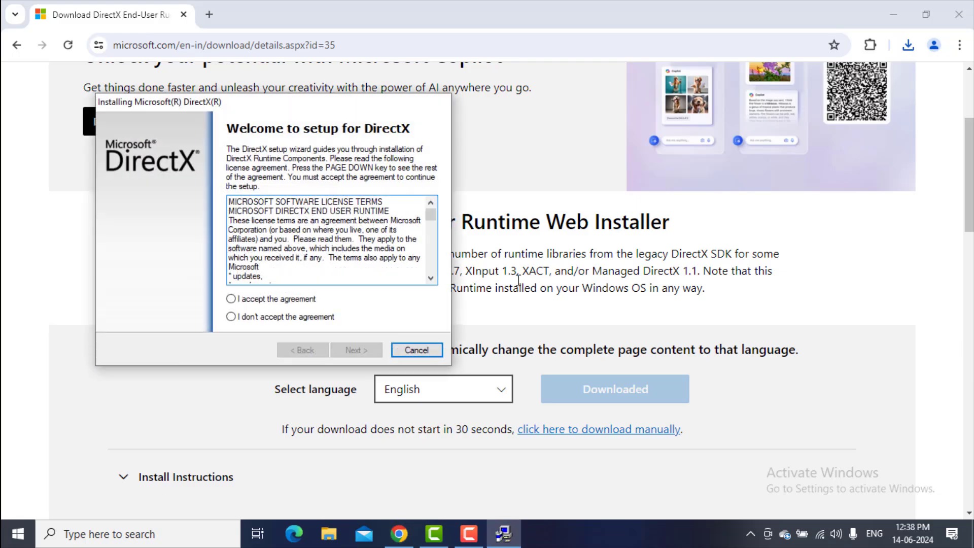
click(950, 30)
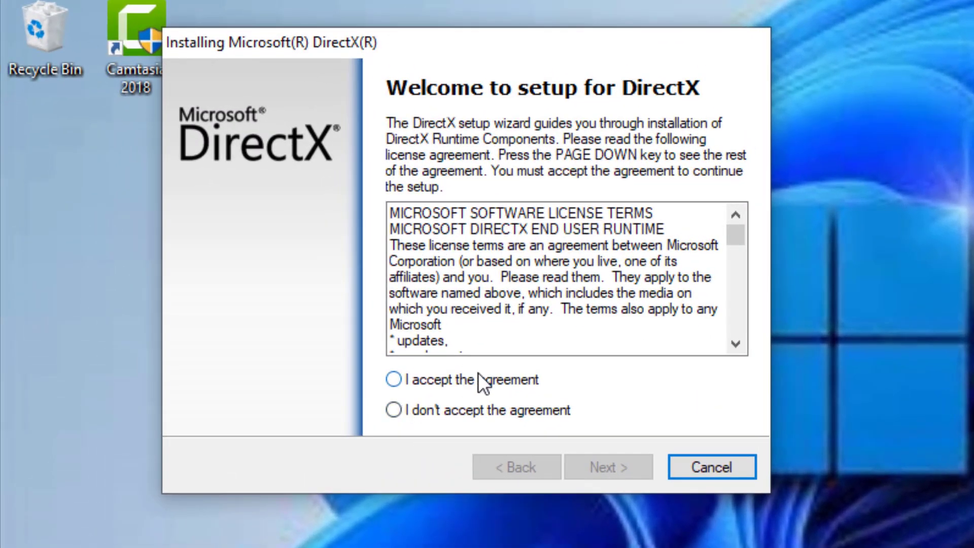
- Complete the DirectX setup wizard, accepting the license agreement and keeping the Install the Bing Bar option selected
click(478, 375)
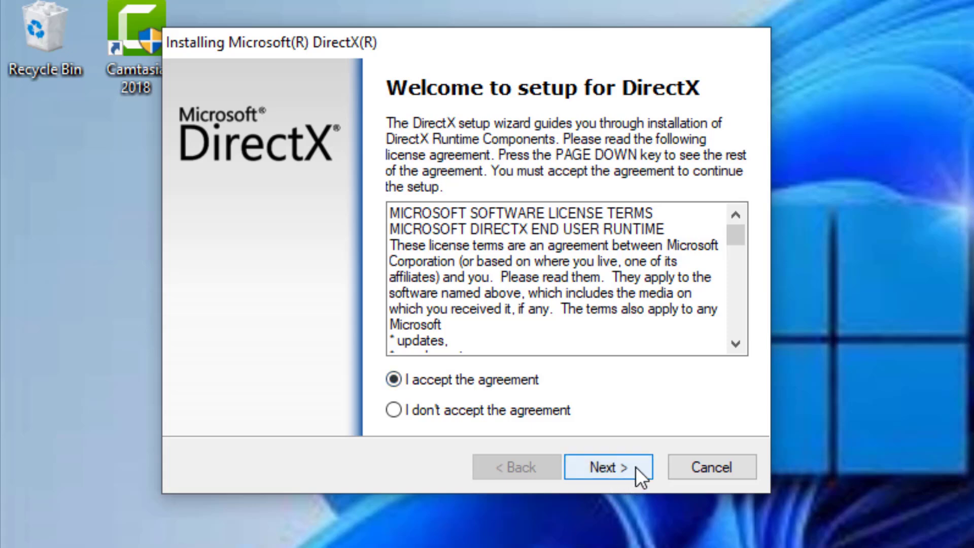
click(627, 466)
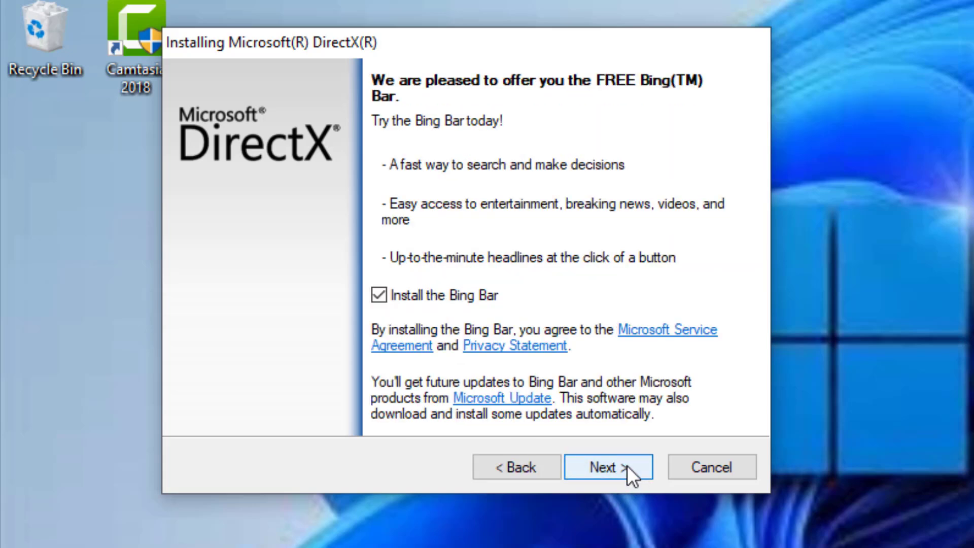
click(628, 466)
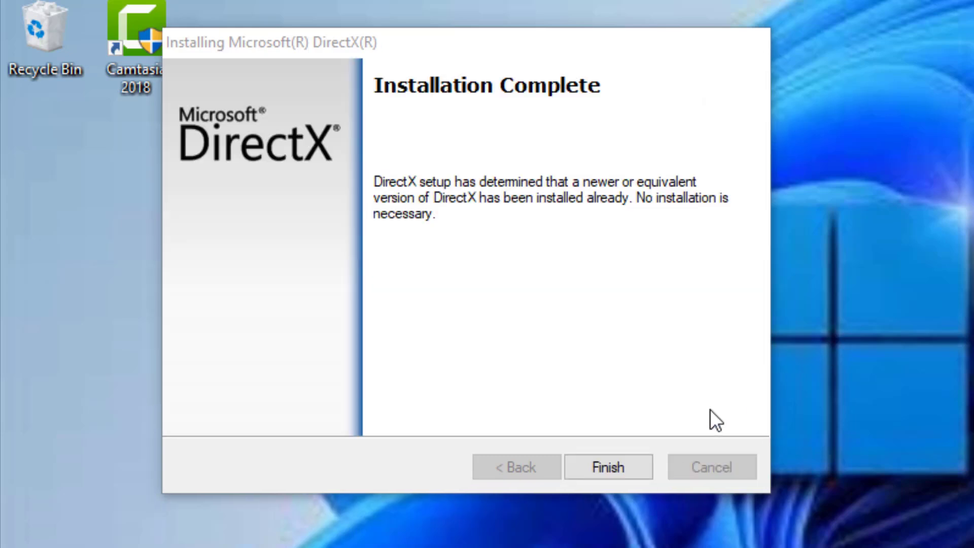
click(609, 467)
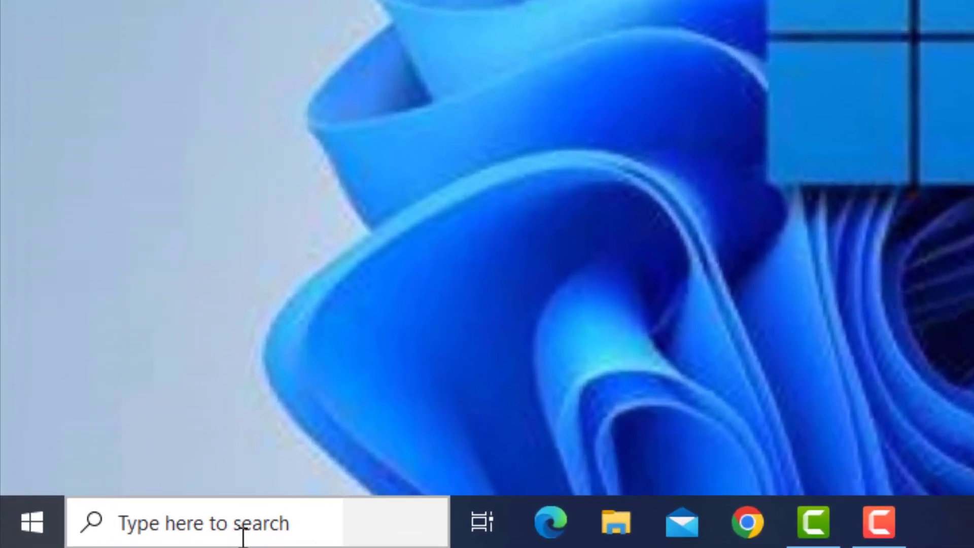
- Search Windows for "Device Manager" and open it
click(129, 528)
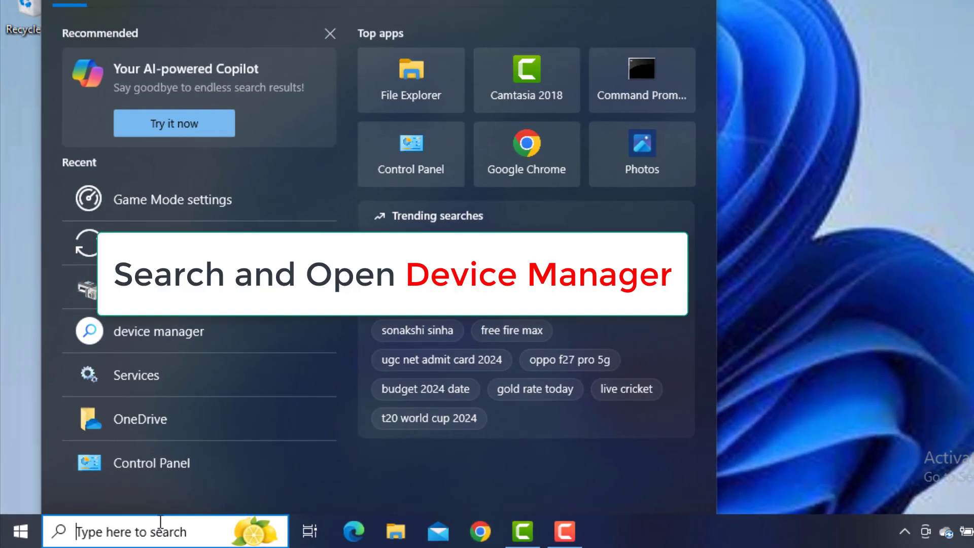
text(De)
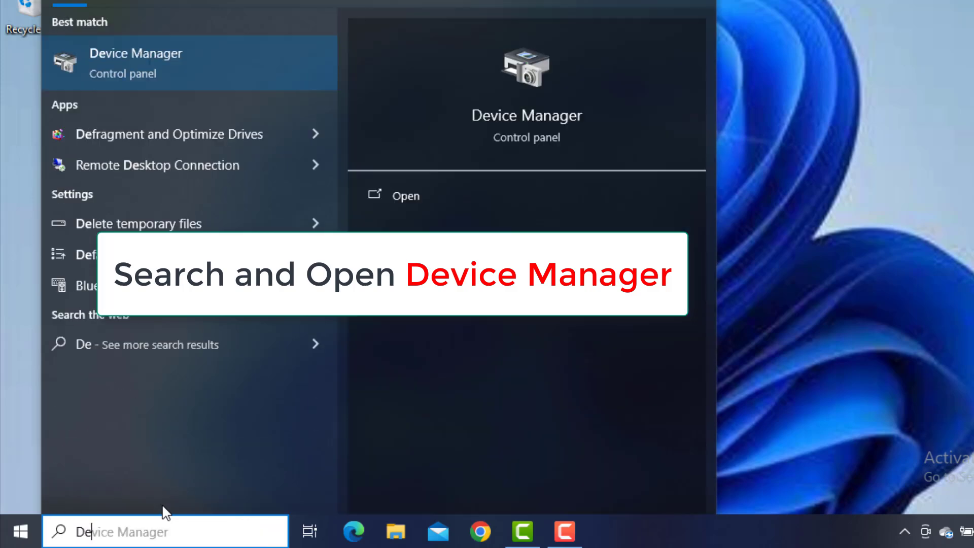
text(vice )
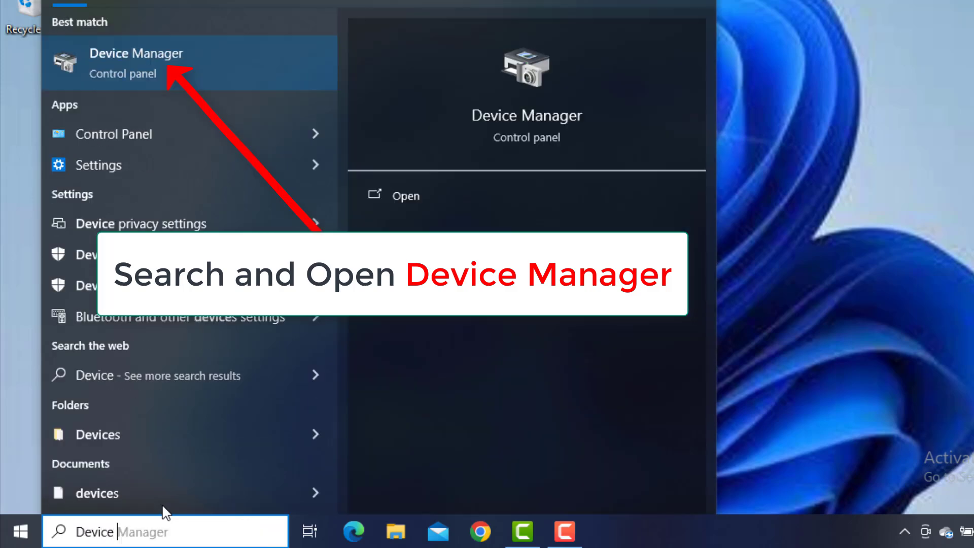
text(Man)
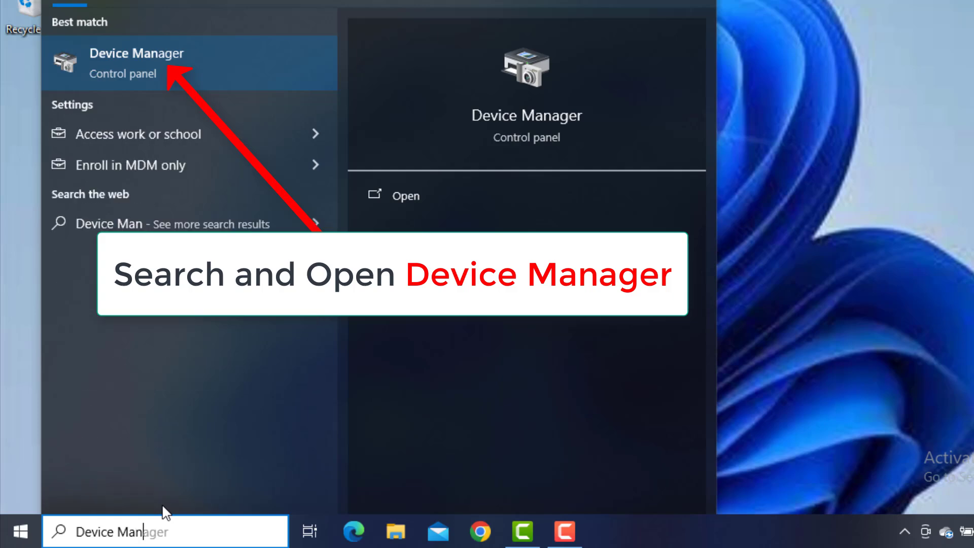
text(ager)
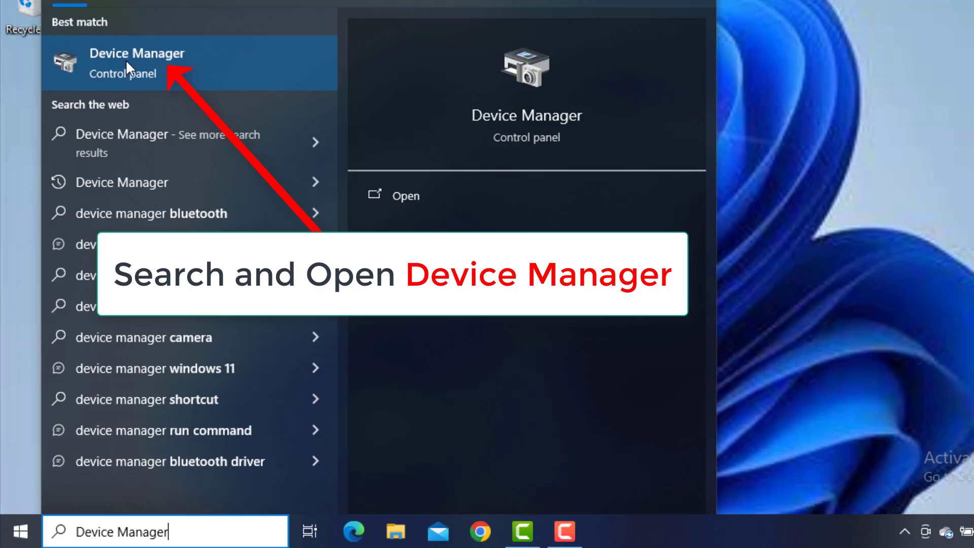
click(160, 54)
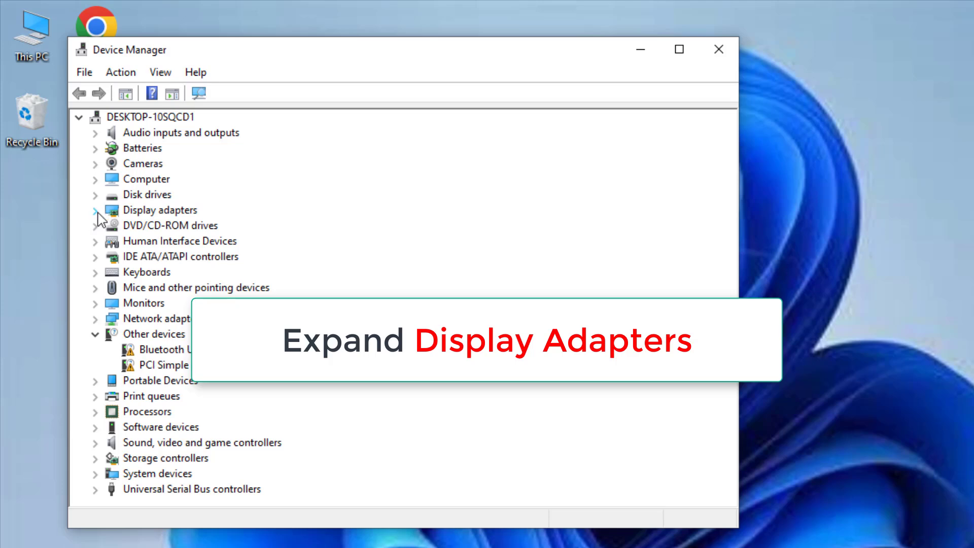
- Update the Intel(R) HD Graphics 3000 display adapter's driver, installing the Intel(R) HD Graphics 3000 model from the drivers available on the computer
click(96, 210)
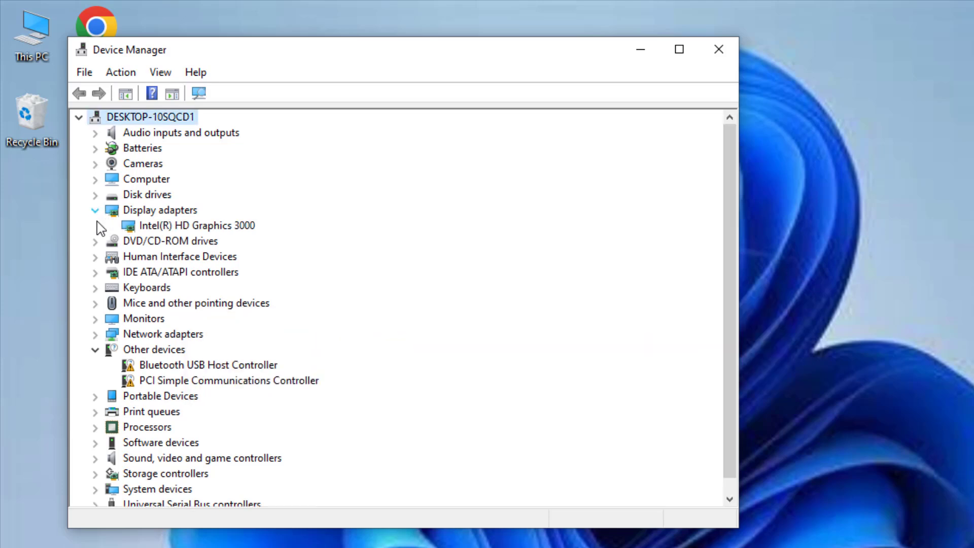
right_click(175, 230)
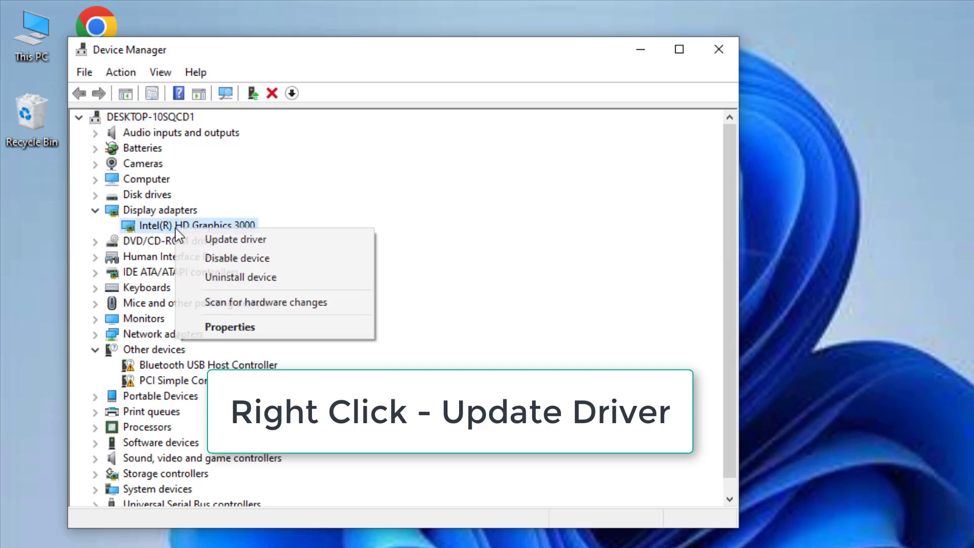
click(242, 247)
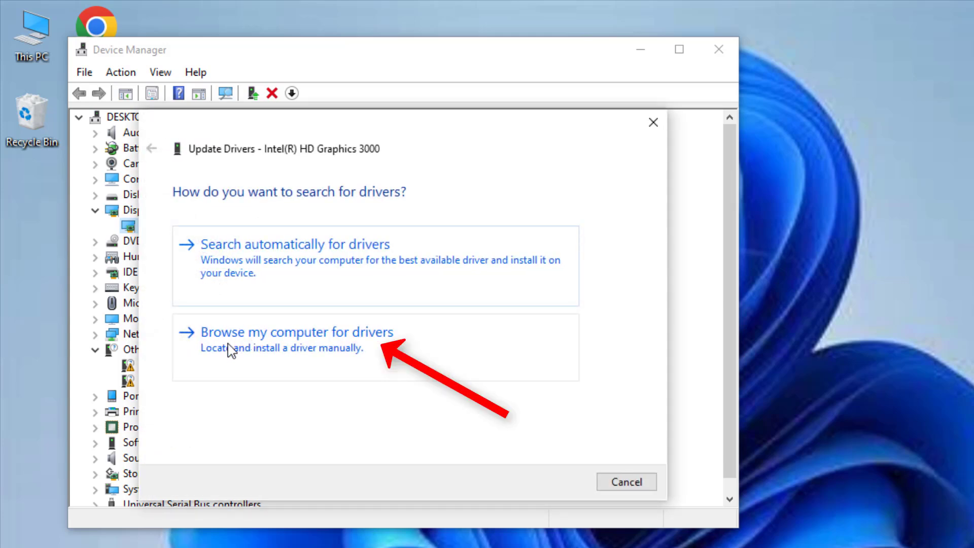
click(264, 349)
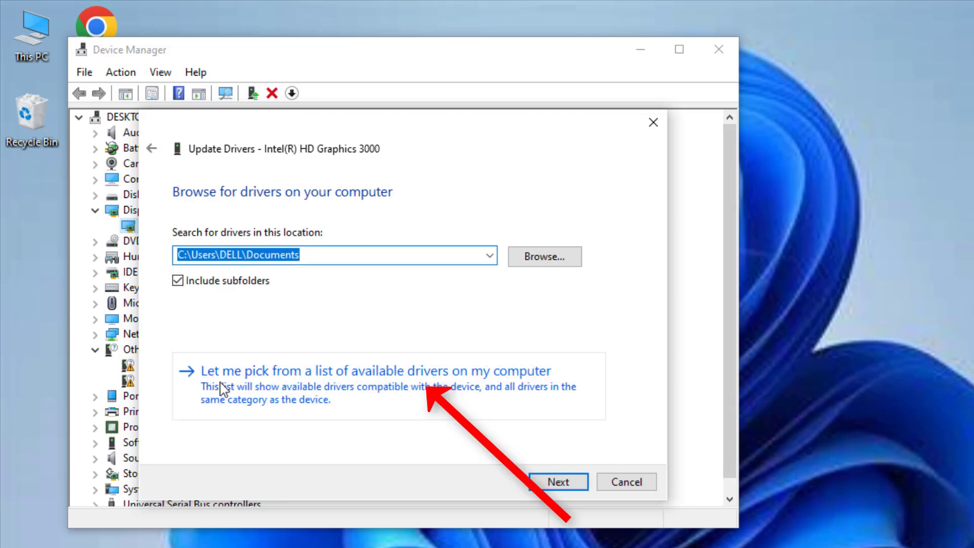
click(235, 393)
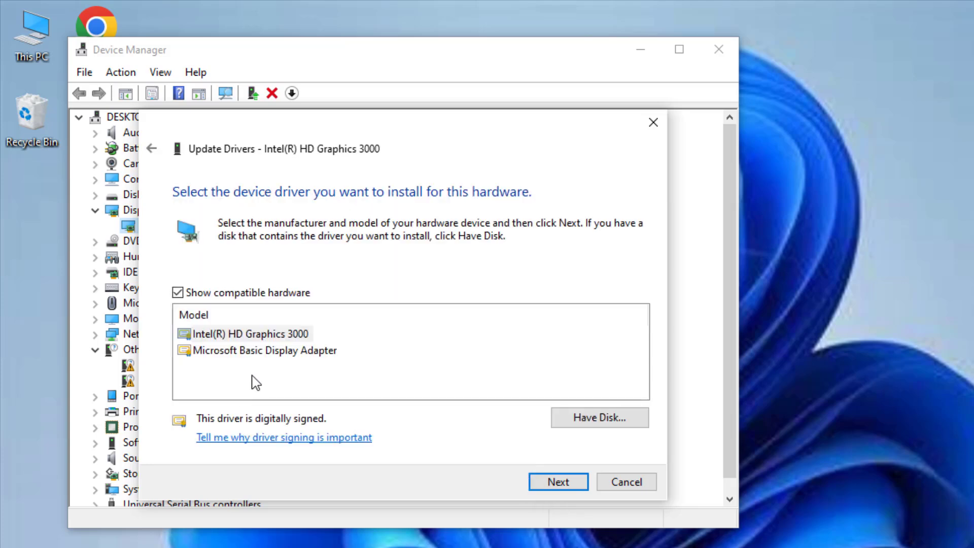
click(282, 336)
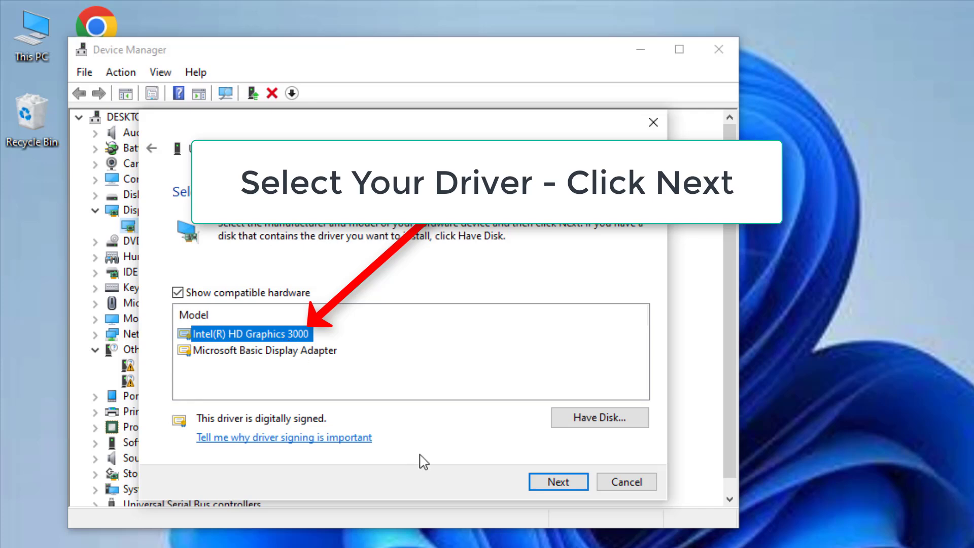
click(572, 486)
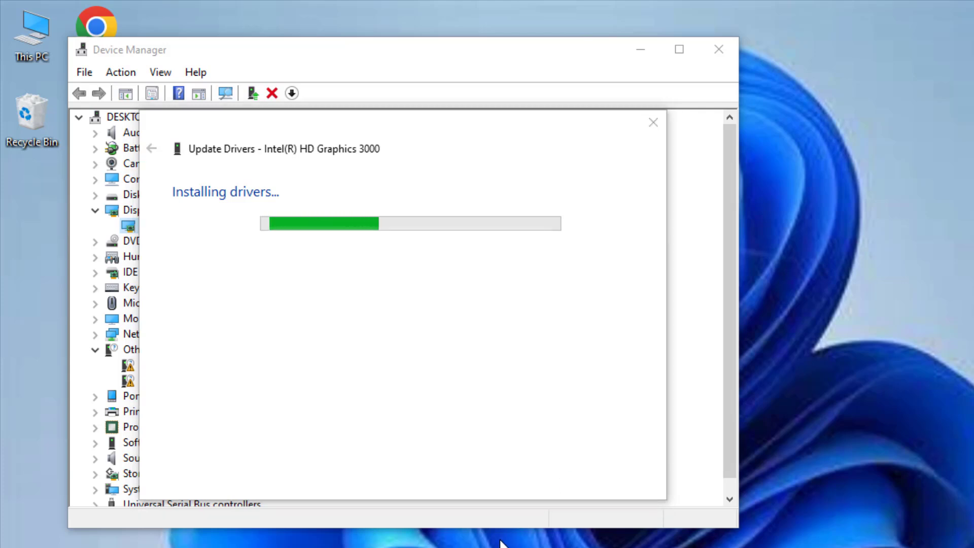